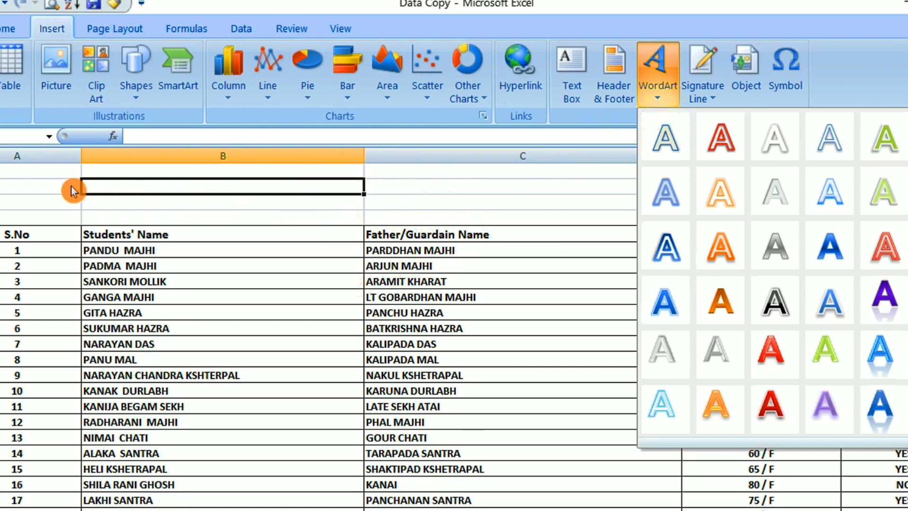
{"action": "left_click", "coordinate": [415, 187]}
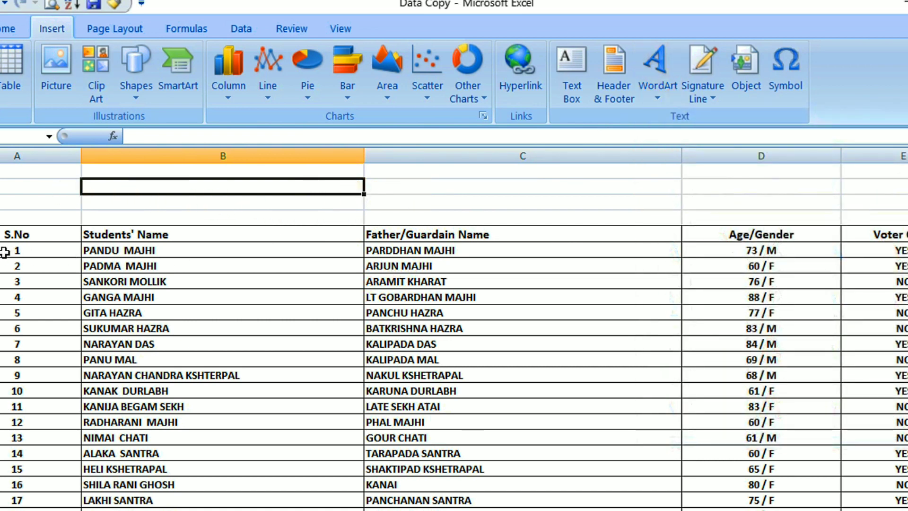
{"action": "mouse_move", "coordinate": [3, 174]}
{"action": "left_mouse_down"}
{"action": "mouse_move", "coordinate": [15, 209]}
{"action": "mouse_move", "coordinate": [903, 198]}
{"action": "mouse_move", "coordinate": [903, 217]}
{"action": "left_mouse_up"}
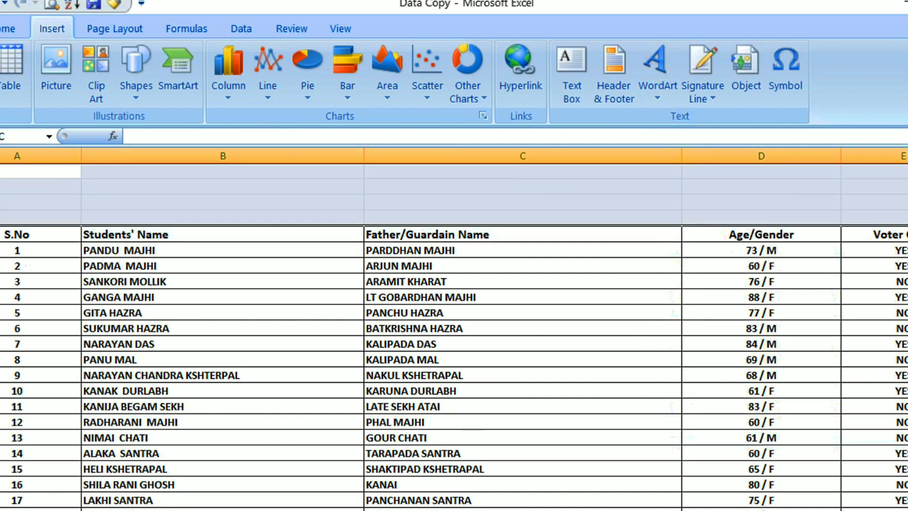
{"action": "left_click", "coordinate": [528, 358]}
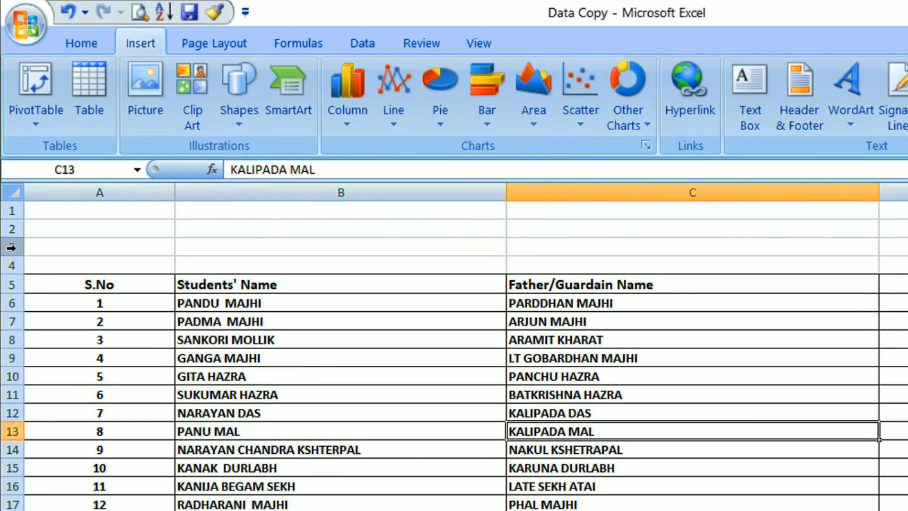
Step: Insert one more blank row at row 3, above the student table's header
{"action": "left_click", "coordinate": [10, 247]}
{"action": "right_click", "coordinate": [16, 250]}
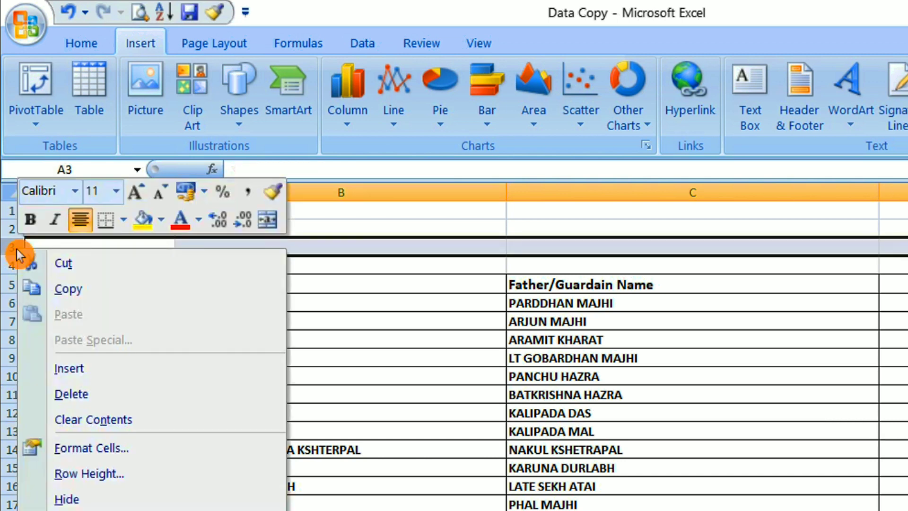
{"action": "left_click", "coordinate": [98, 373]}
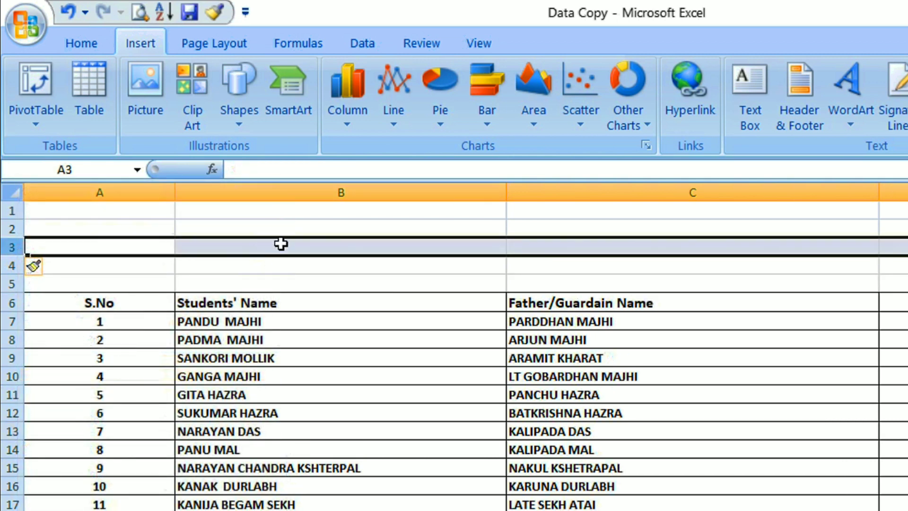
{"action": "left_click", "coordinate": [268, 229]}
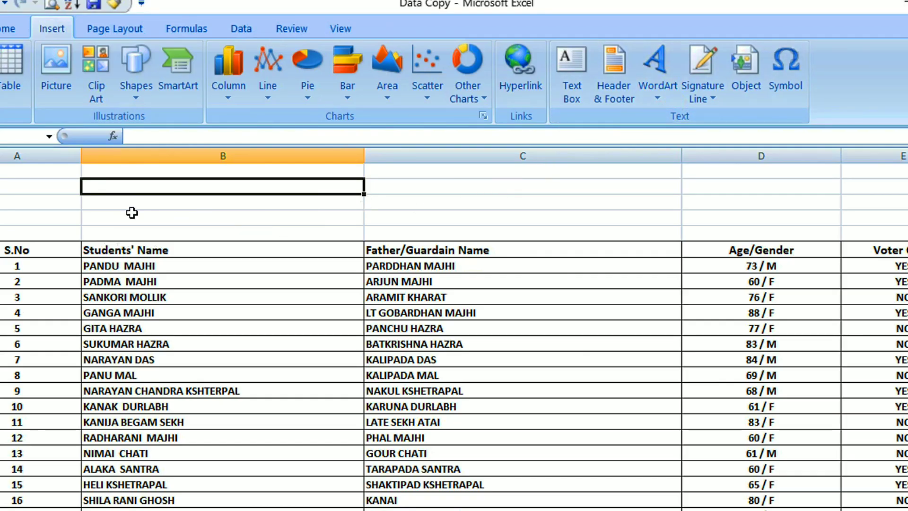
Step: Insert a blue reflected WordArt text and move it into the blank rows above the table headers
{"action": "left_click", "coordinate": [33, 199]}
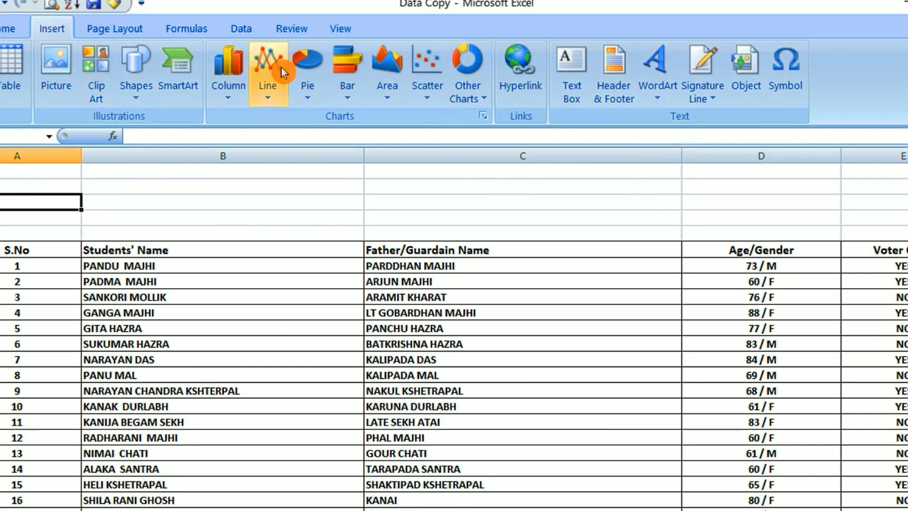
{"action": "left_click", "coordinate": [657, 104]}
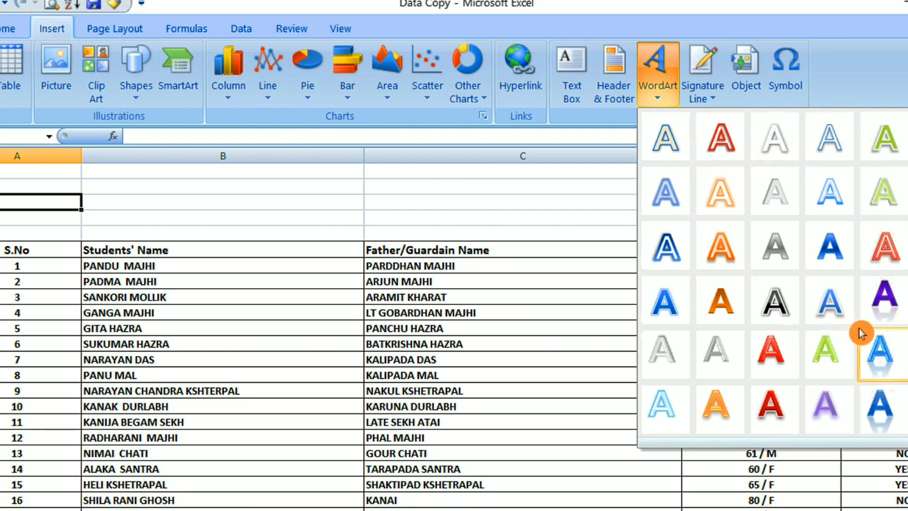
{"action": "left_click", "coordinate": [880, 358]}
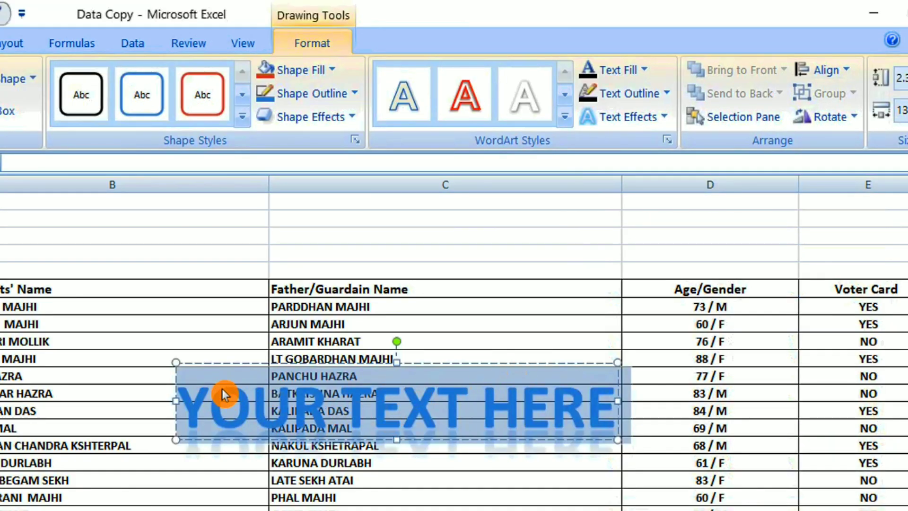
{"action": "left_click", "coordinate": [245, 388]}
{"action": "left_click_drag", "start_coordinate": [178, 377], "coordinate": [441, 210]}
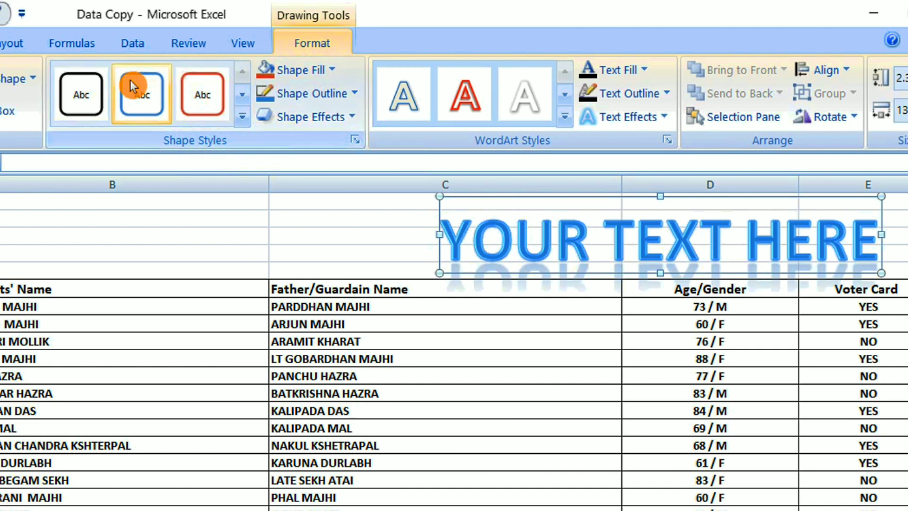
Step: Apply the glossy aqua shape style to the WordArt box and set its fill to the standard light blue
{"action": "left_click", "coordinate": [243, 126]}
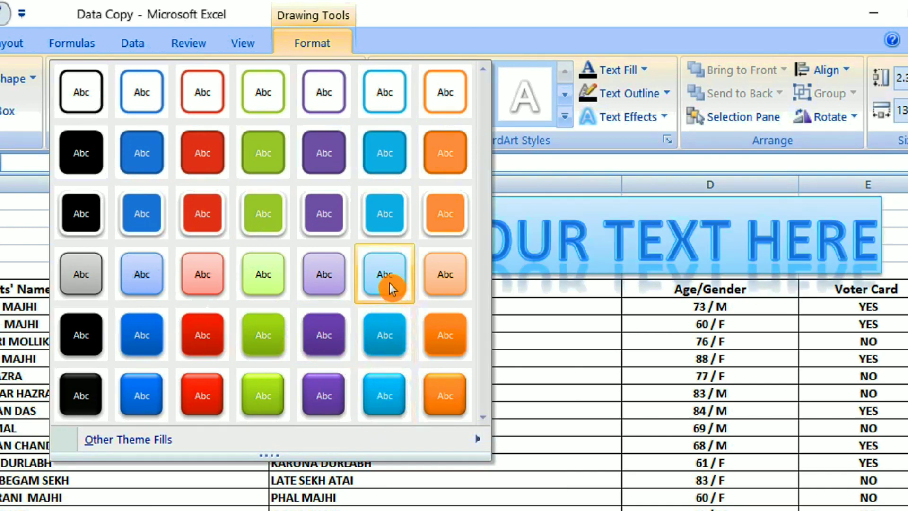
{"action": "left_click", "coordinate": [394, 396]}
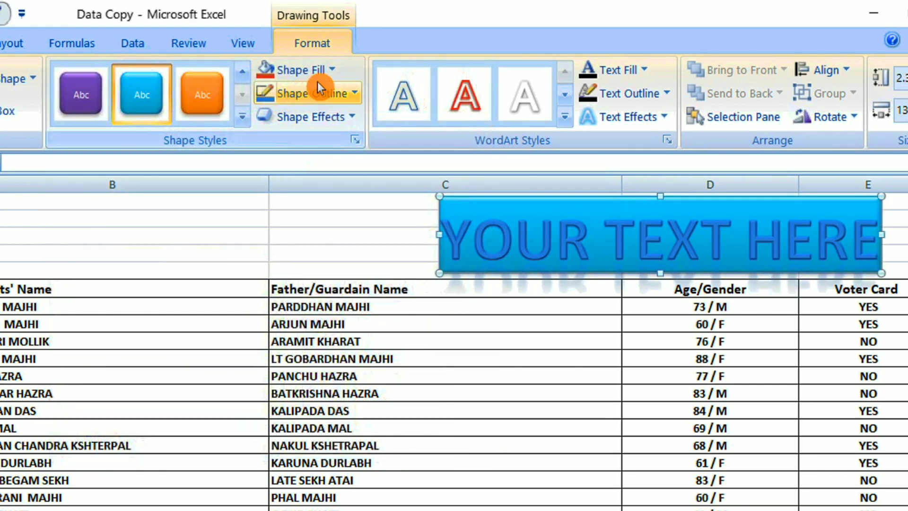
{"action": "left_click", "coordinate": [333, 71]}
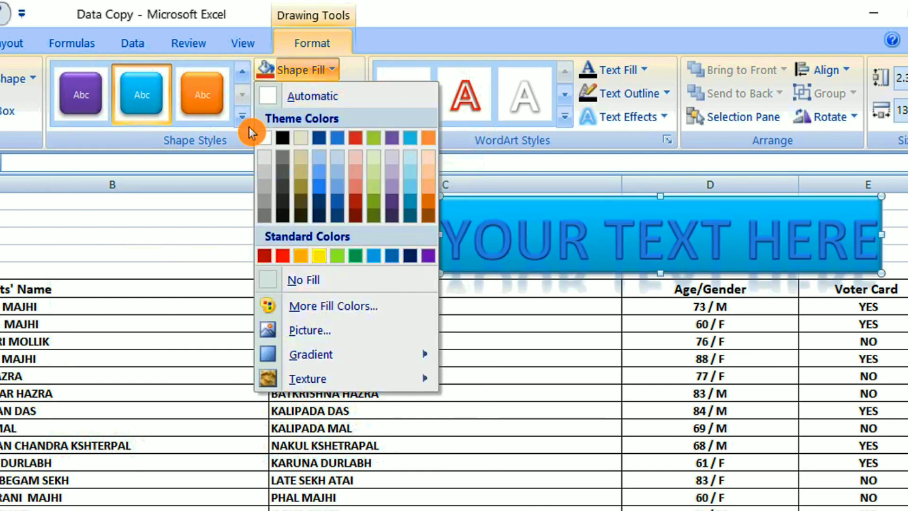
{"action": "left_click", "coordinate": [193, 195]}
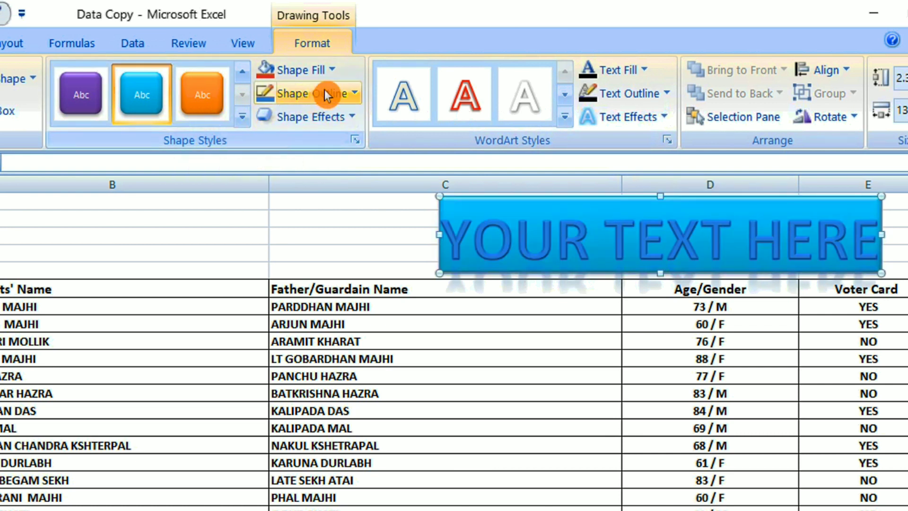
{"action": "left_click", "coordinate": [333, 70]}
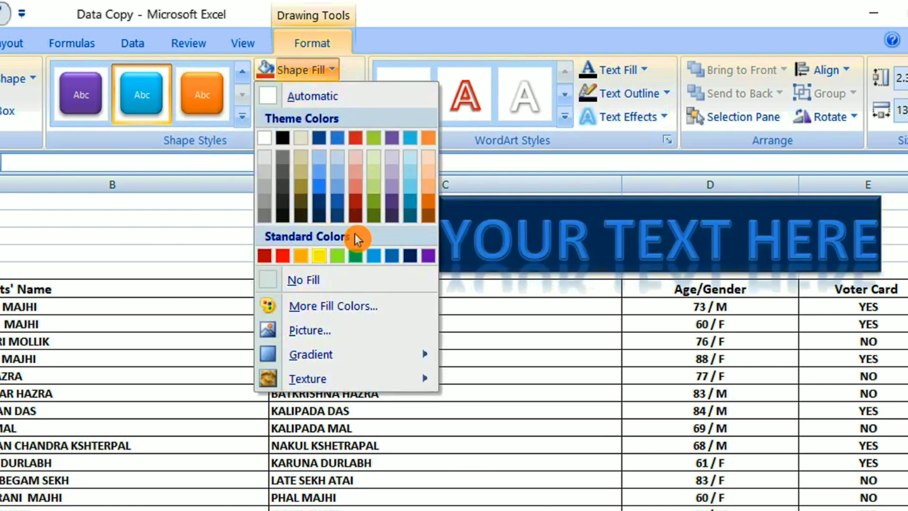
{"action": "left_click", "coordinate": [379, 259]}
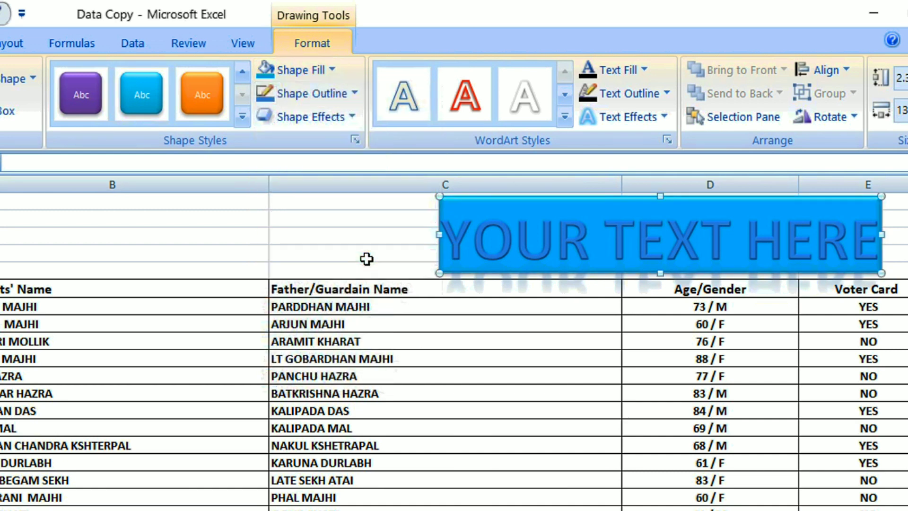
Step: Give the WordArt box a standard dark blue outline and an outer shadow cast upward
{"action": "left_click", "coordinate": [355, 93]}
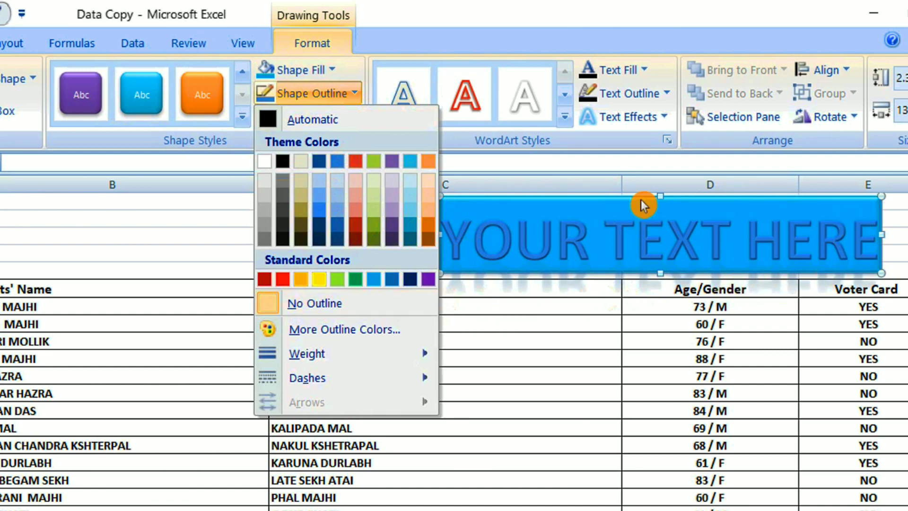
{"action": "left_click", "coordinate": [414, 281]}
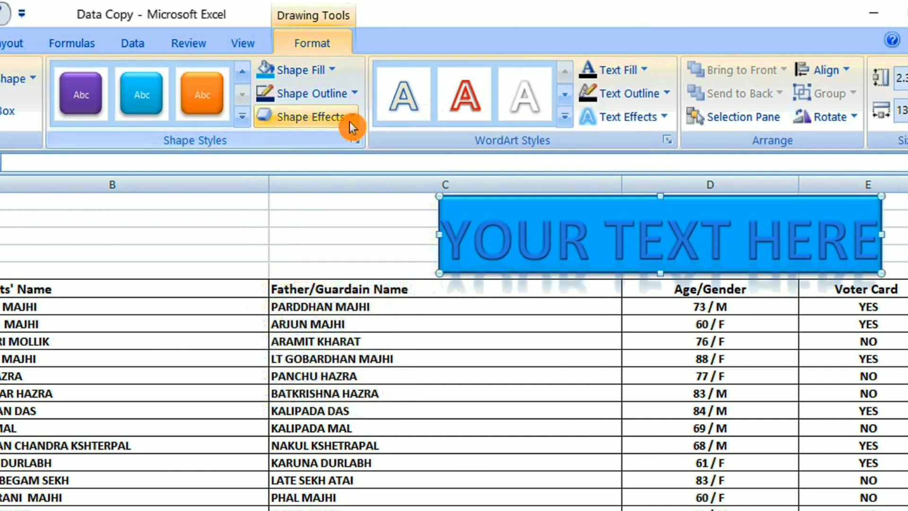
{"action": "left_click", "coordinate": [353, 121]}
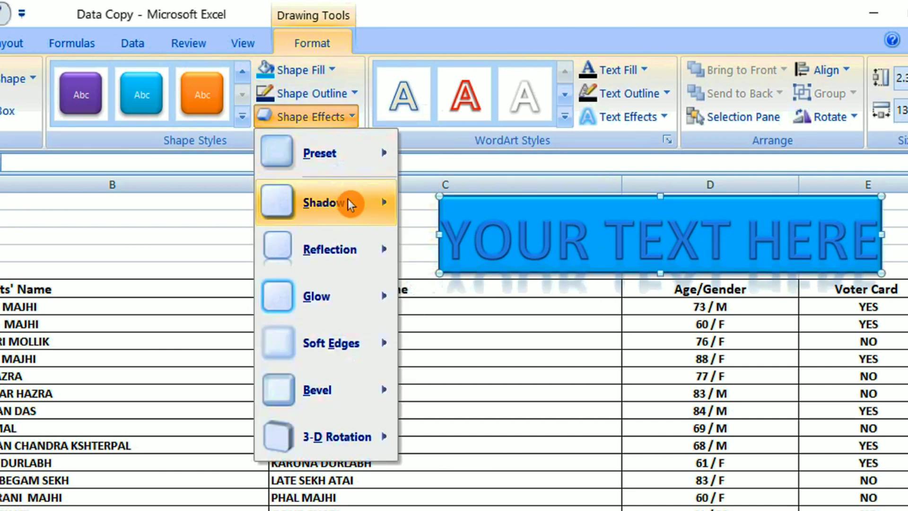
{"action": "mouse_move", "coordinate": [347, 200]}
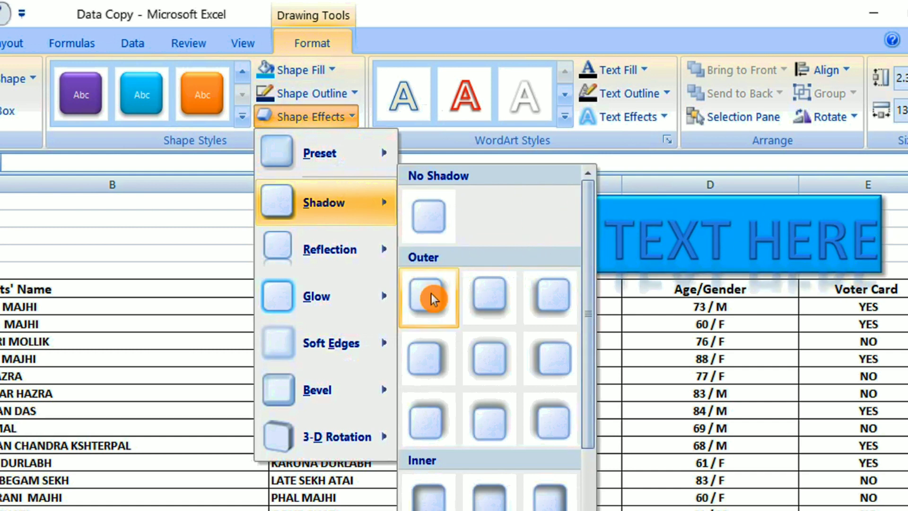
{"action": "mouse_move", "coordinate": [332, 438]}
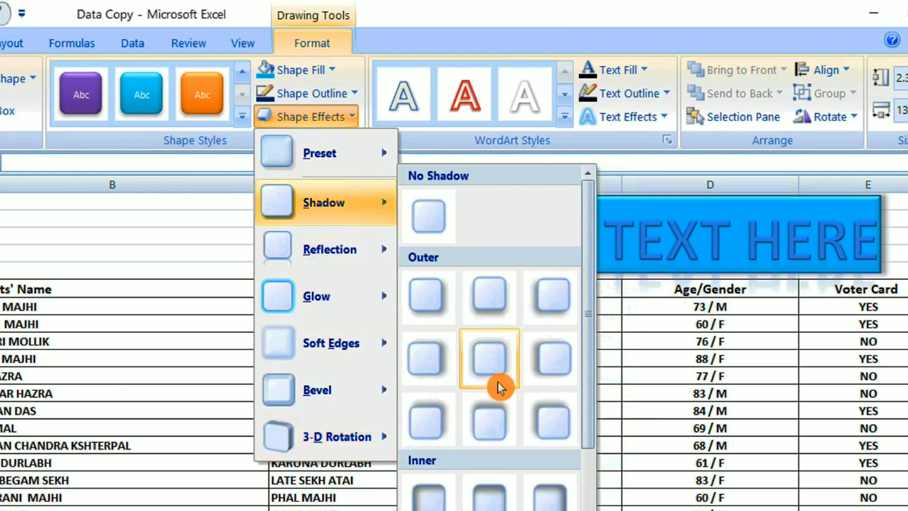
{"action": "left_click", "coordinate": [497, 418]}
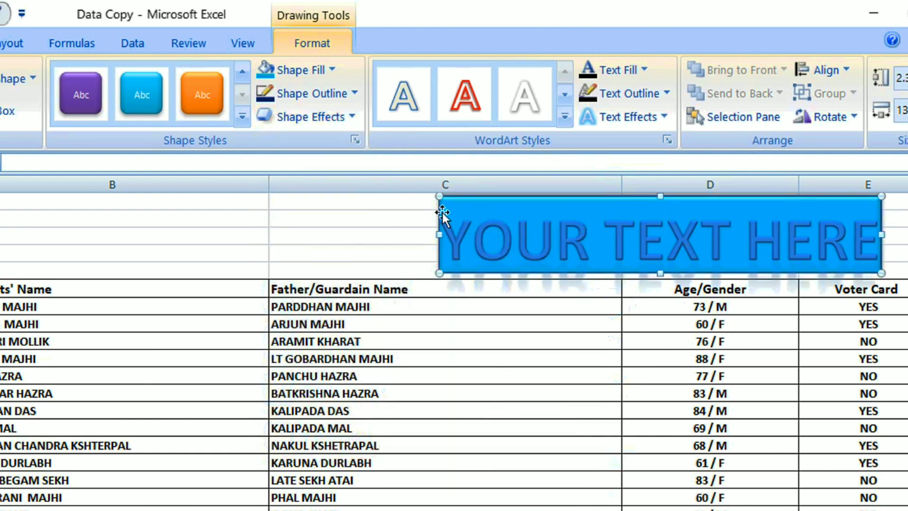
Step: Move the WordArt box above the S.No and Students' Name columns and apply the dark blue bevelled, reflected WordArt style to its text
{"action": "left_click_drag", "start_coordinate": [441, 214], "coordinate": [1, 212]}
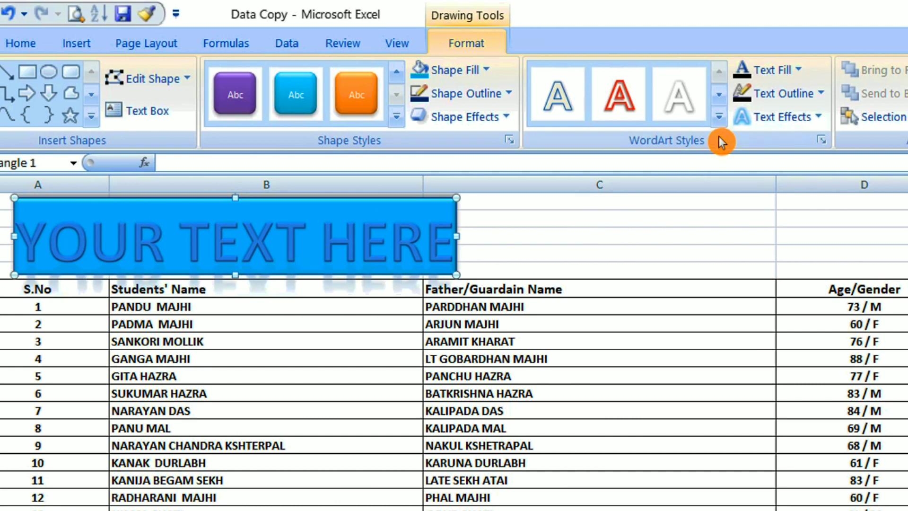
{"action": "left_click", "coordinate": [719, 119]}
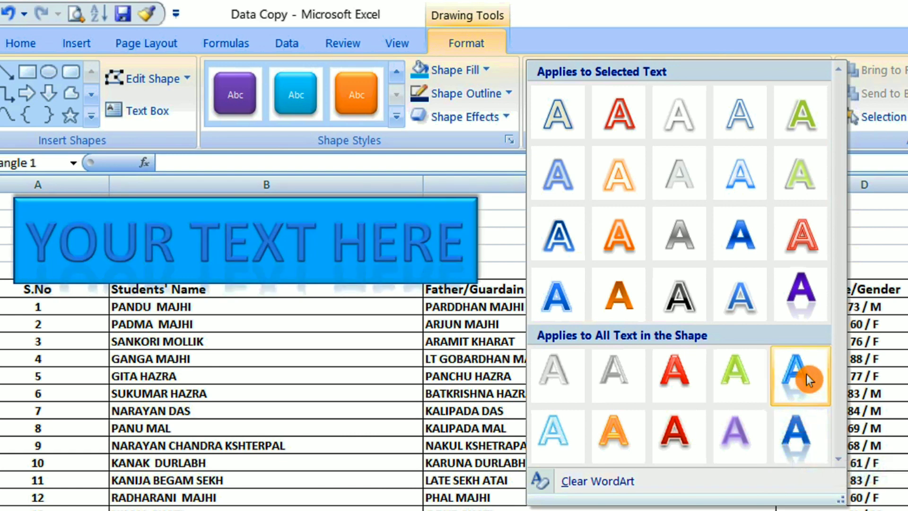
{"action": "left_click", "coordinate": [809, 426]}
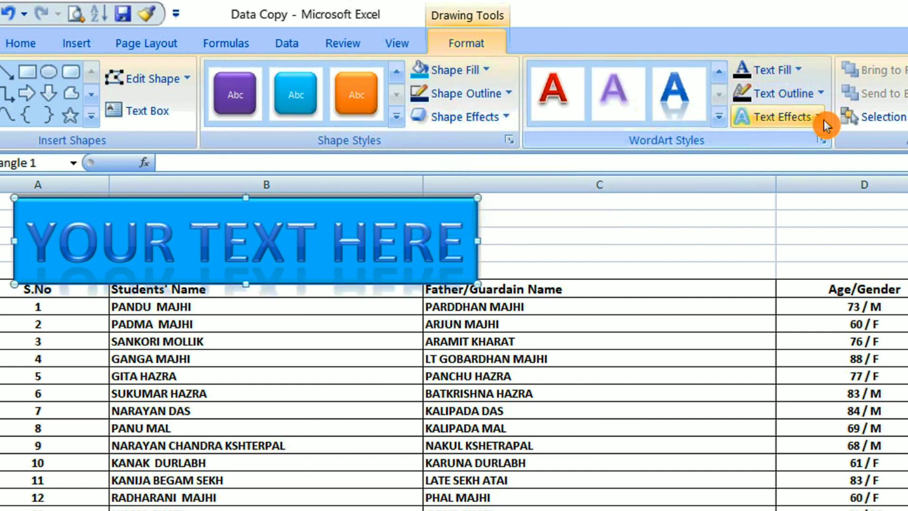
Step: Set the WordArt text fill to dark red and its text outline to light aqua
{"action": "left_click", "coordinate": [798, 75]}
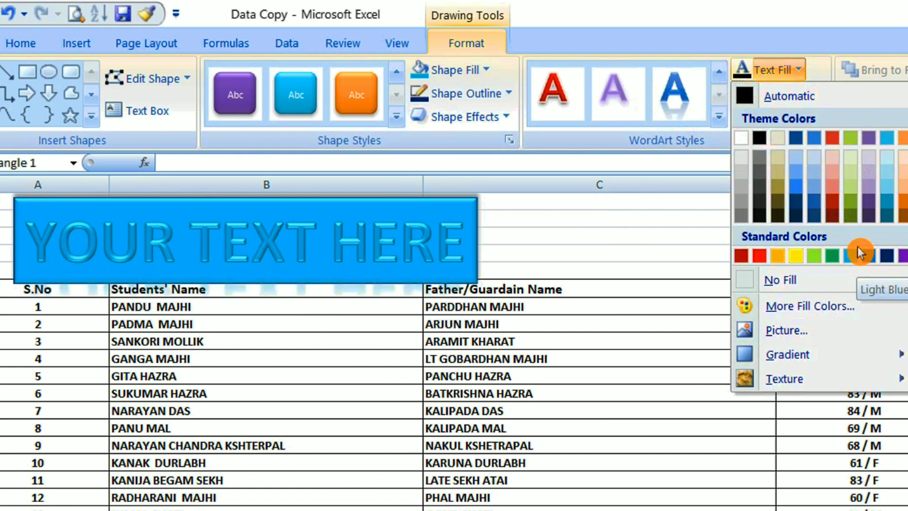
{"action": "left_click", "coordinate": [836, 205]}
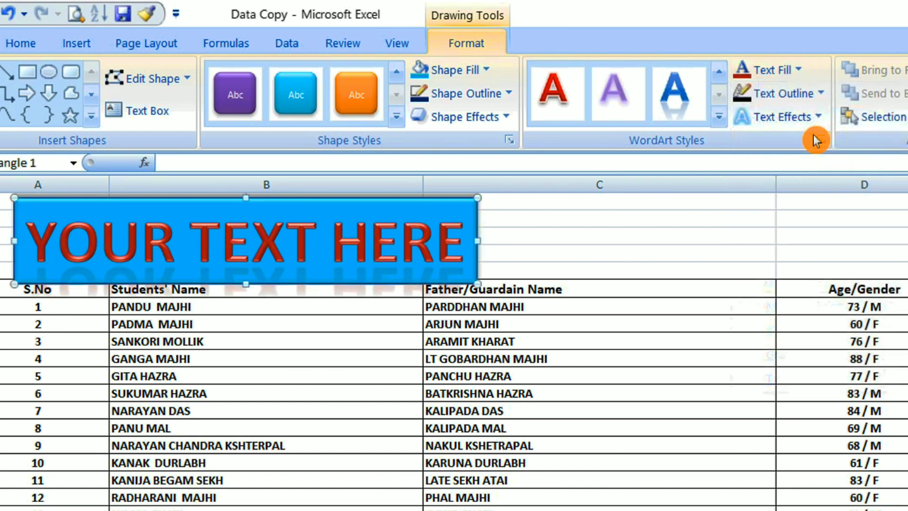
{"action": "left_click", "coordinate": [821, 95]}
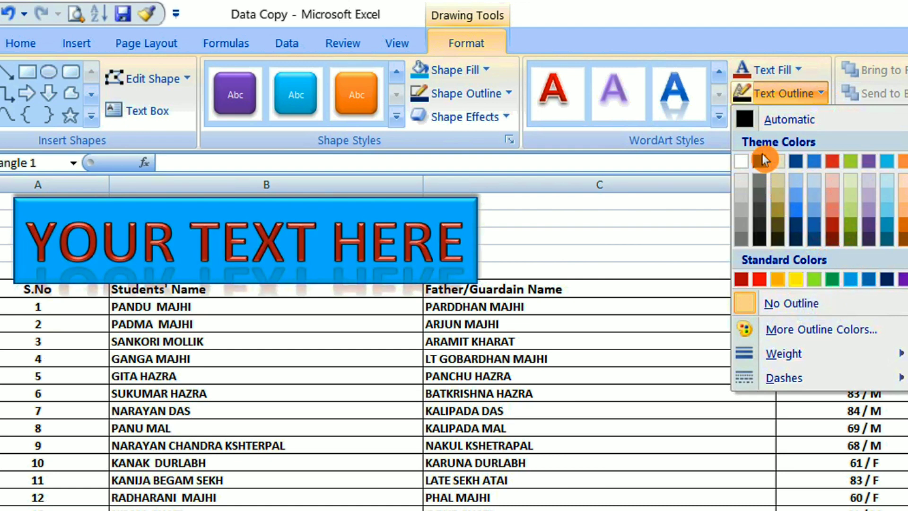
{"action": "left_click", "coordinate": [891, 199]}
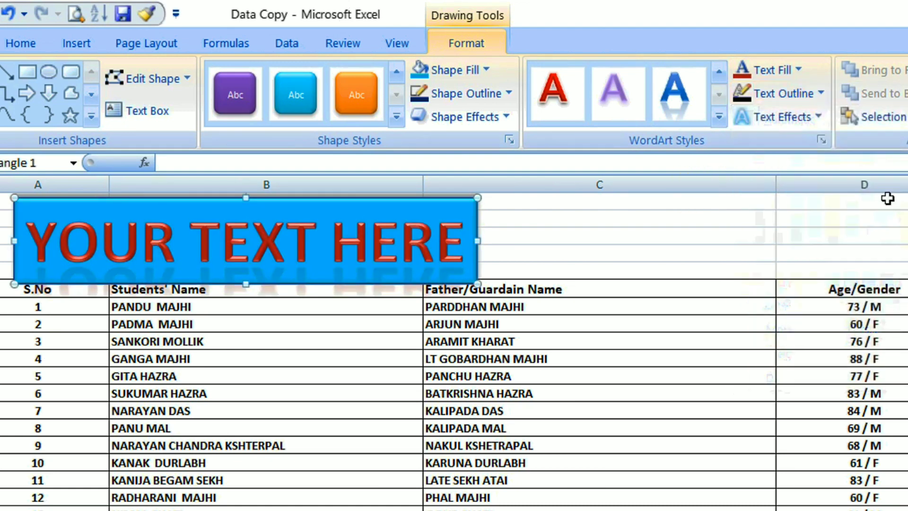
Step: Add an outer shadow to the WordArt text and widen its box across the table columns past Age/Gender
{"action": "left_click", "coordinate": [820, 117]}
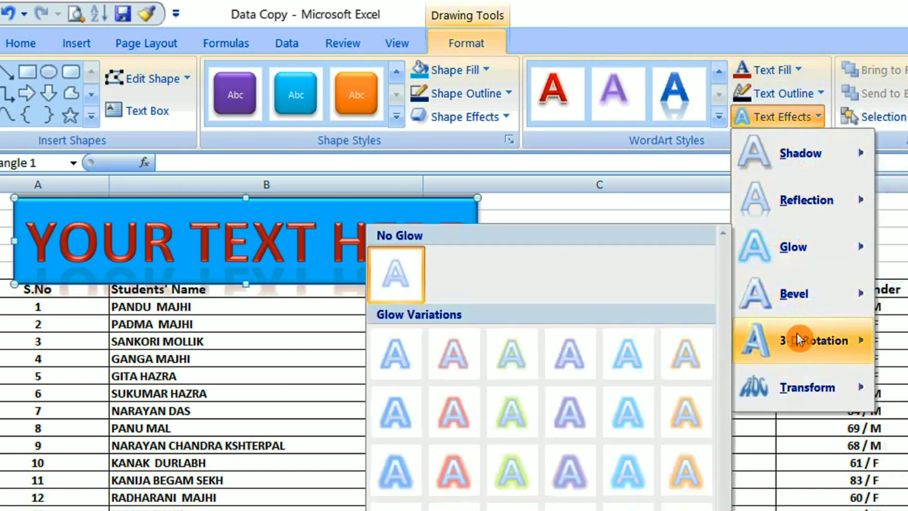
{"action": "mouse_move", "coordinate": [797, 341]}
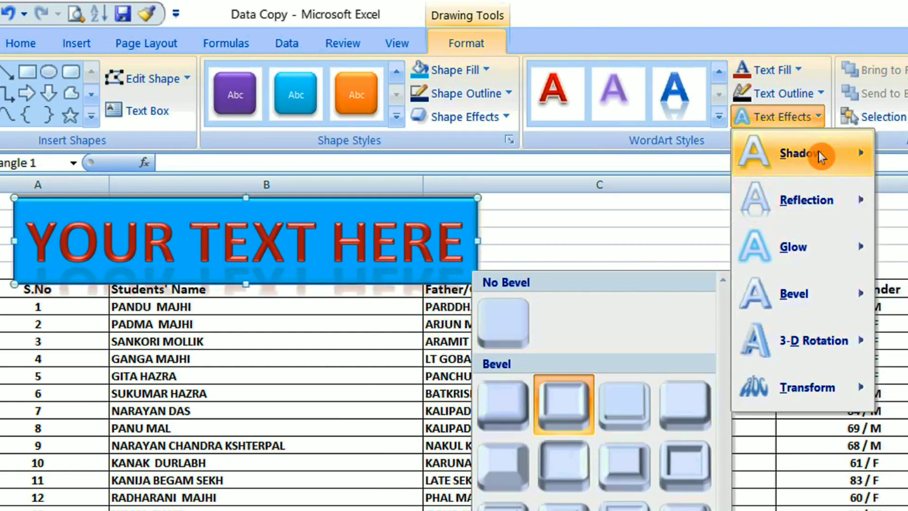
{"action": "mouse_move", "coordinate": [818, 151]}
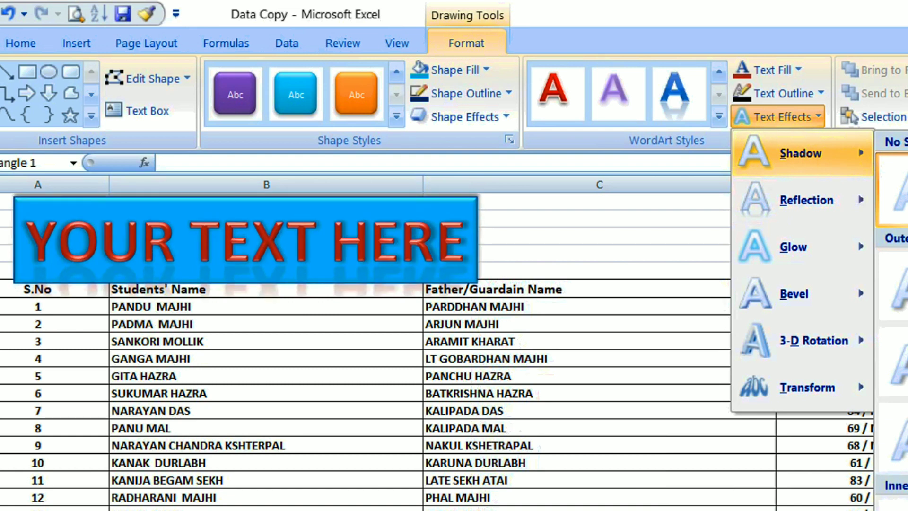
{"action": "left_click", "coordinate": [904, 362]}
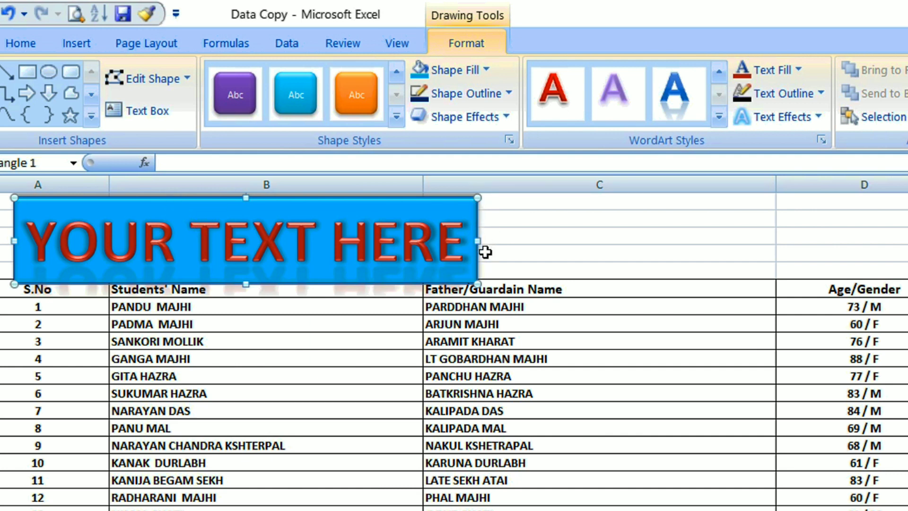
{"action": "left_click_drag", "start_coordinate": [478, 240], "coordinate": [907, 240]}
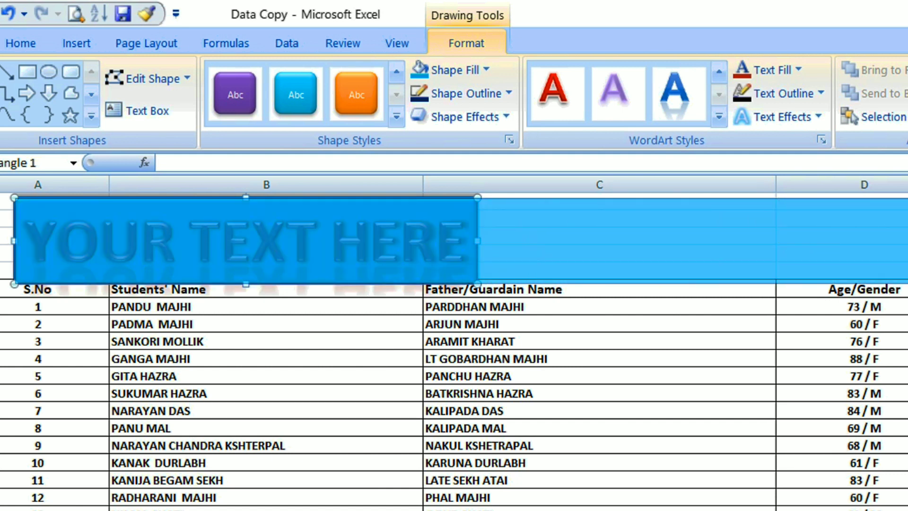
{"action": "left_click_drag", "start_coordinate": [907, 239], "coordinate": [907, 240]}
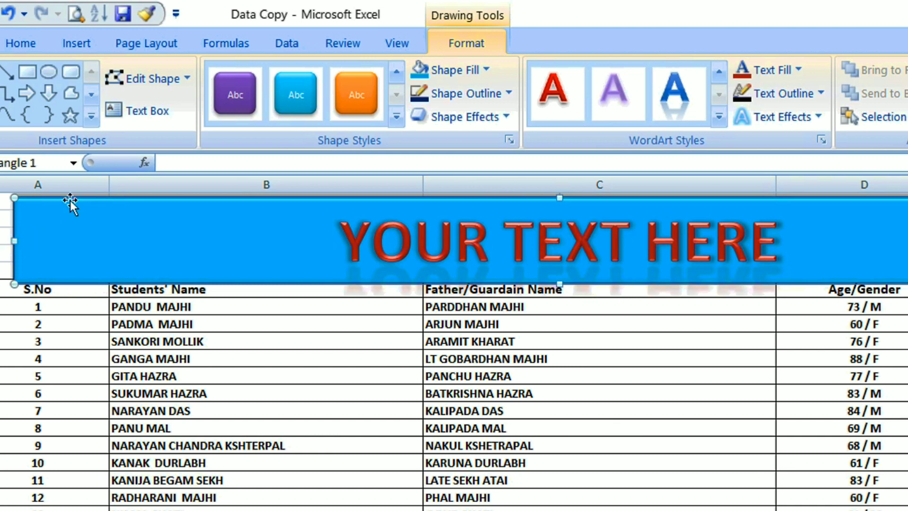
Step: Move the WordArt banner to the sheet's upper-left corner above the table header and stretch its right edge slightly wider
{"action": "left_click_drag", "start_coordinate": [70, 200], "coordinate": [23, 193]}
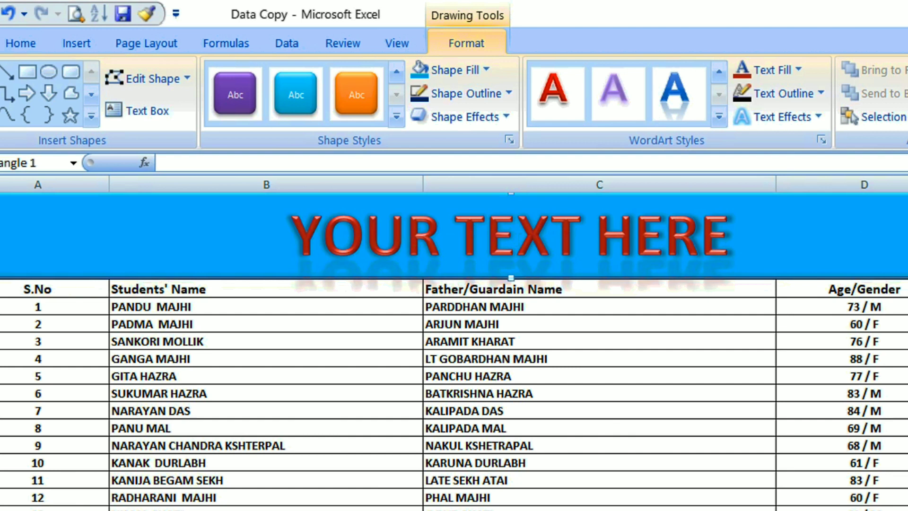
{"action": "left_click_drag", "start_coordinate": [907, 236], "coordinate": [907, 235]}
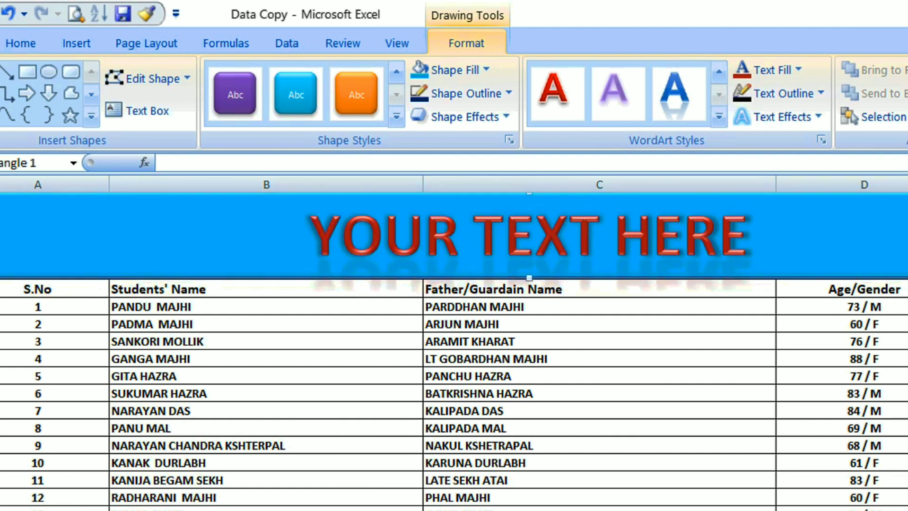
{"action": "left_click", "coordinate": [661, 379]}
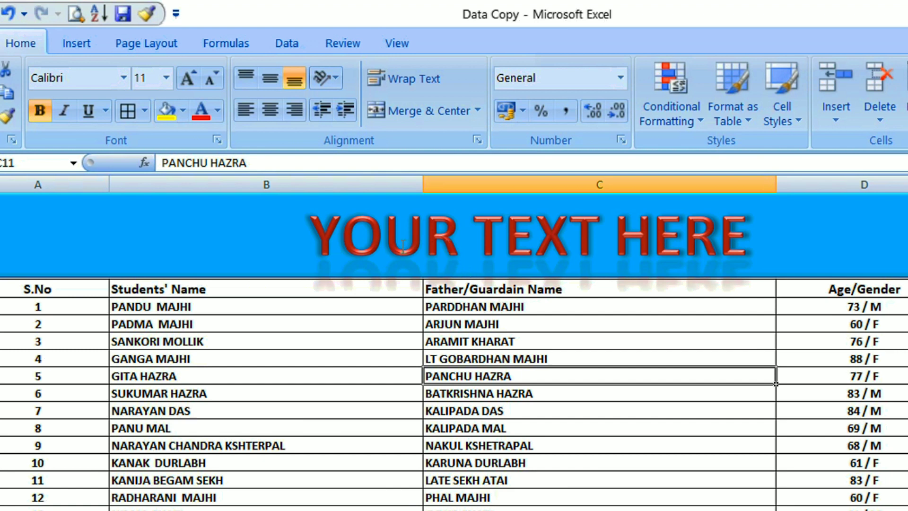
Step: Replace the banner's placeholder text with COMPUTER BANGLA CLASS
{"action": "left_click", "coordinate": [513, 236]}
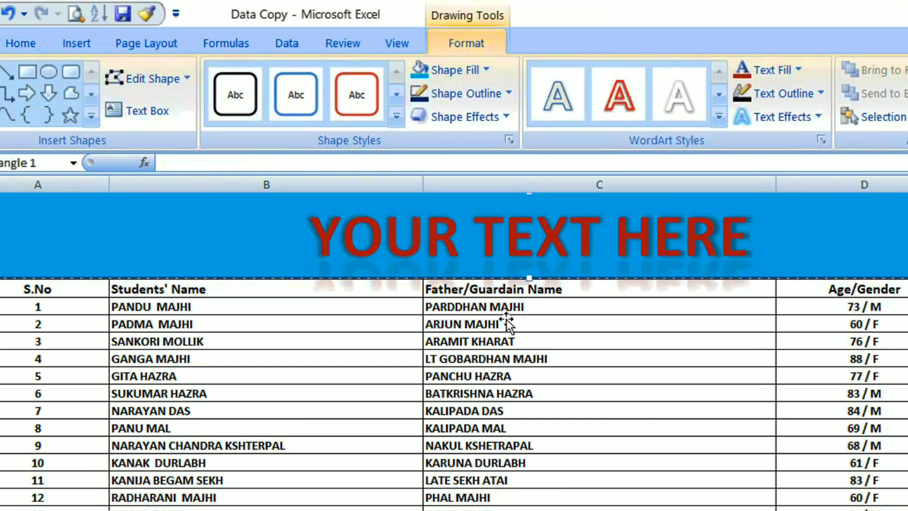
{"action": "key", "text": "Right"}
{"action": "key", "text": "Right"}
{"action": "key", "text": "Right"}
{"action": "key", "text": "Right"}
{"action": "key", "text": "BackSpace"}
{"action": "key", "text": "BackSpace"}
{"action": "key", "text": "BackSpace"}
{"action": "key", "text": "BackSpace"}
{"action": "key", "text": "BackSpace"}
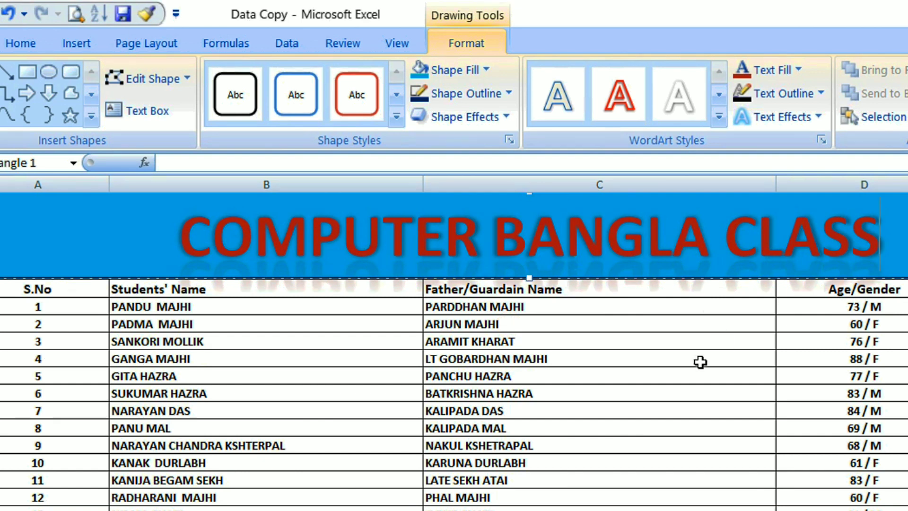
{"action": "left_click", "coordinate": [642, 363]}
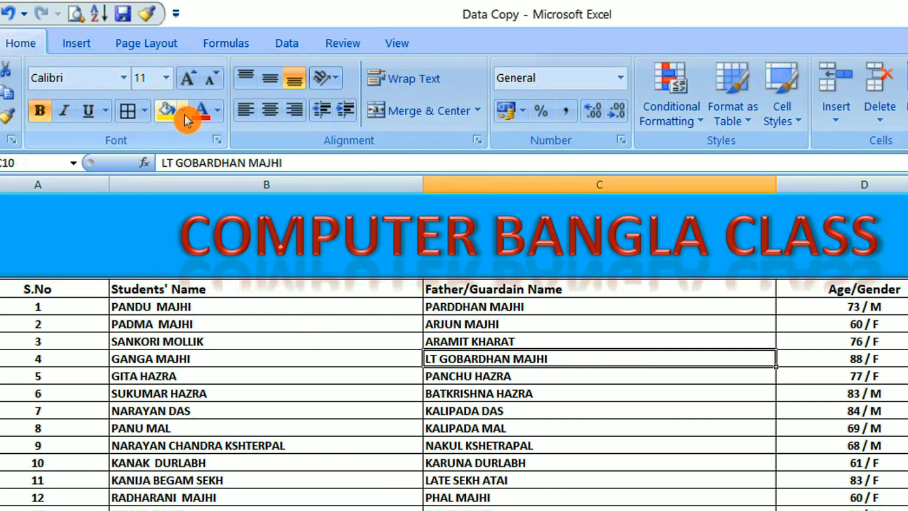
Step: Bring up the commands for inserting WordArt
{"action": "left_click", "coordinate": [75, 51]}
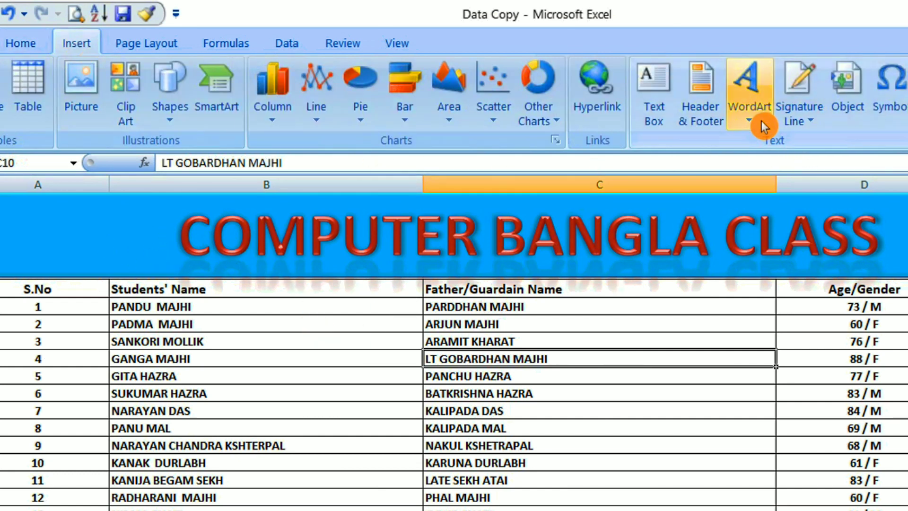